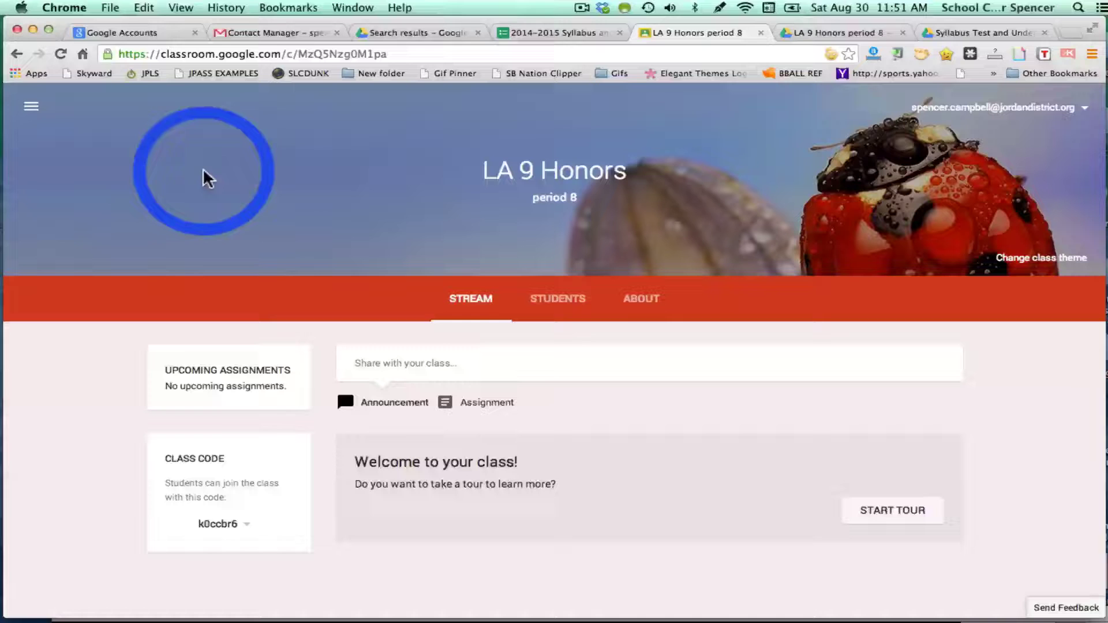
- Open the class list, then close it to return to the LA 9 Honors period 8 stream
{"action": "left_click", "coordinate": [59, 112]}
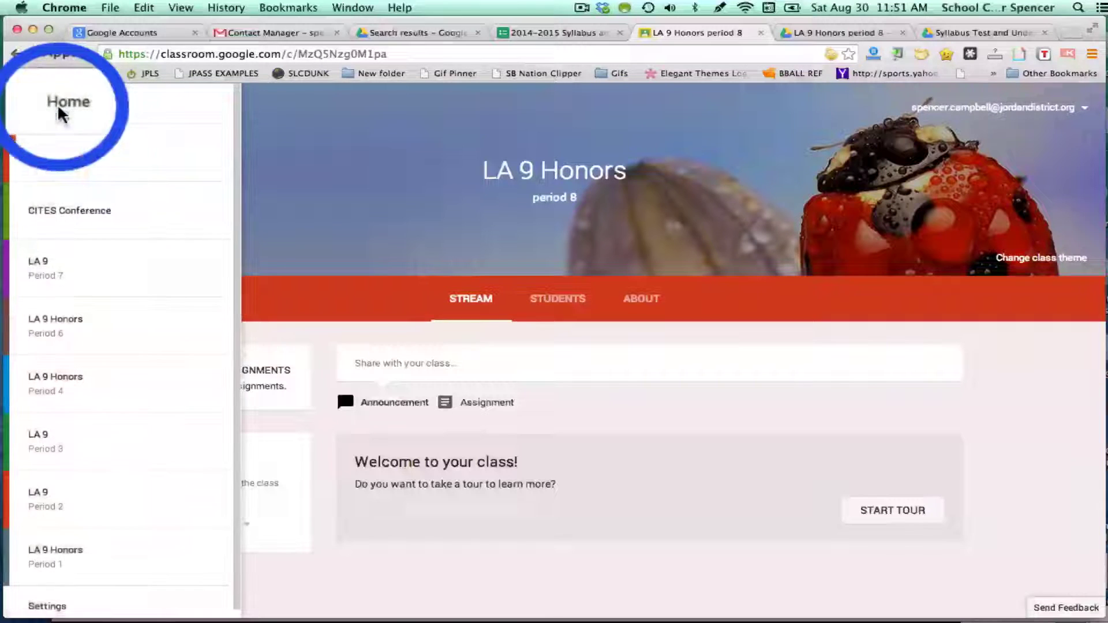
{"action": "left_click", "coordinate": [442, 247]}
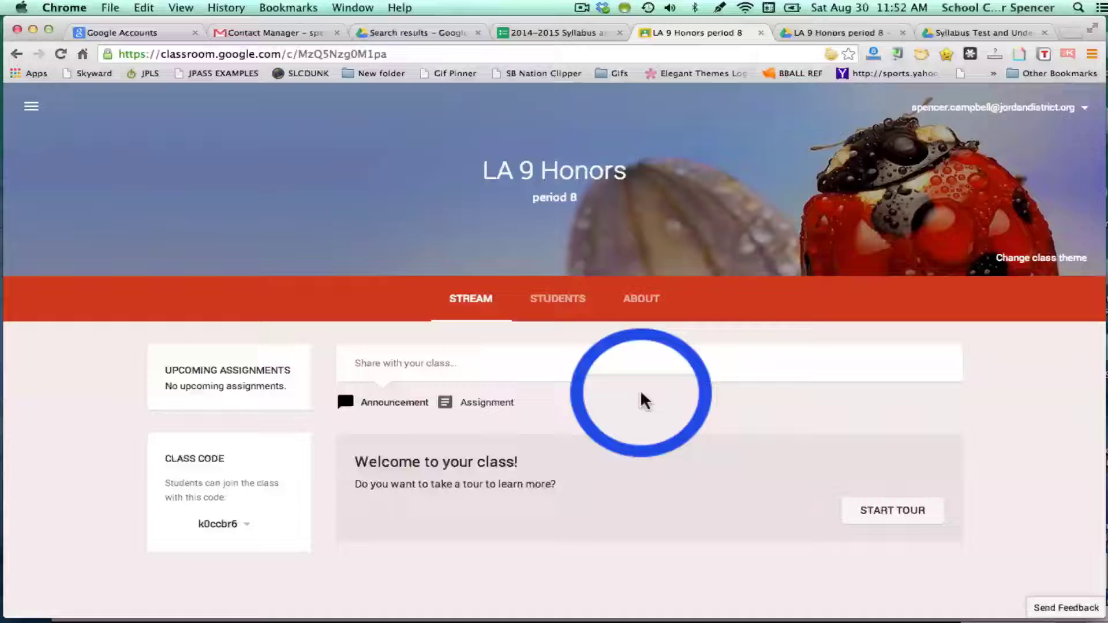
- Start a new assignment titled 'Please summarize the following video'
{"action": "left_click", "coordinate": [482, 404]}
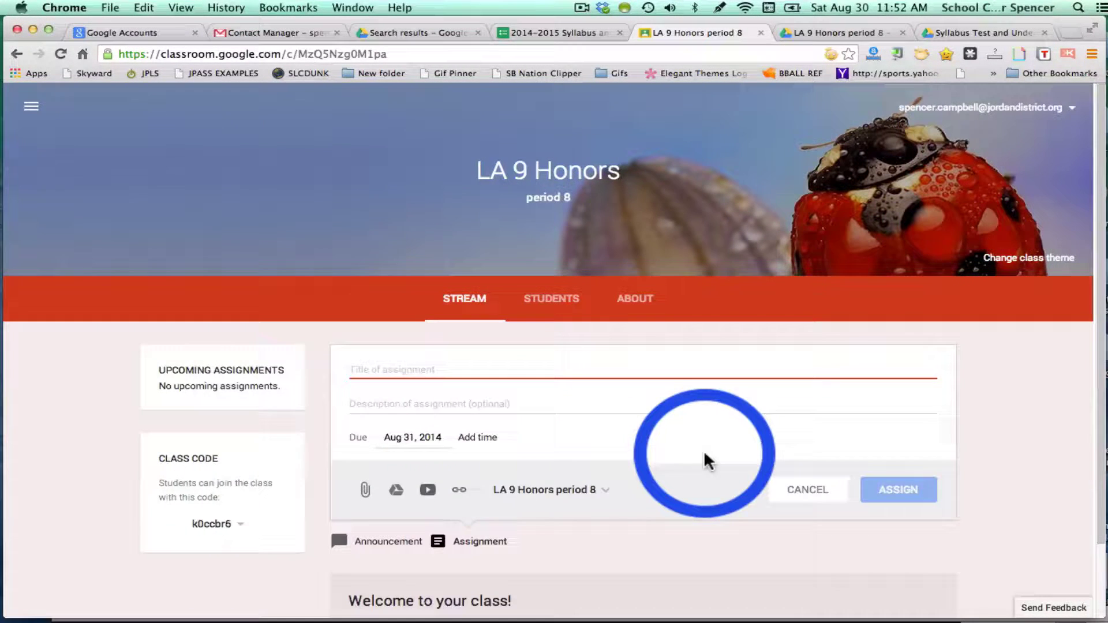
{"action": "scroll", "coordinate": [705, 460], "scroll_direction": "down", "scroll_amount": 1}
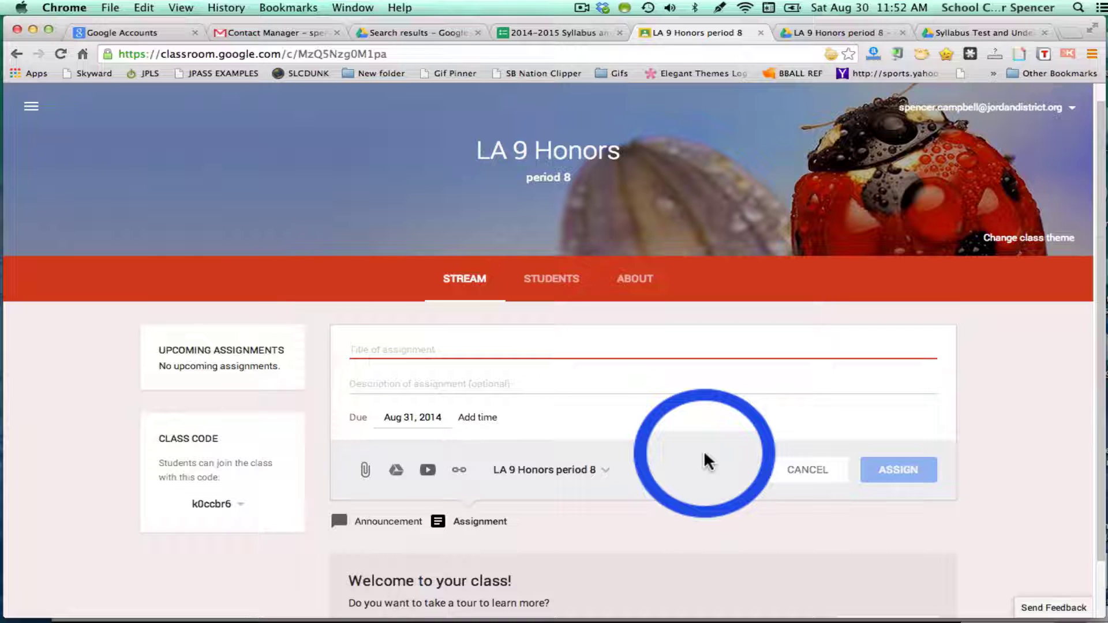
{"action": "type", "text": "Please Resp"}
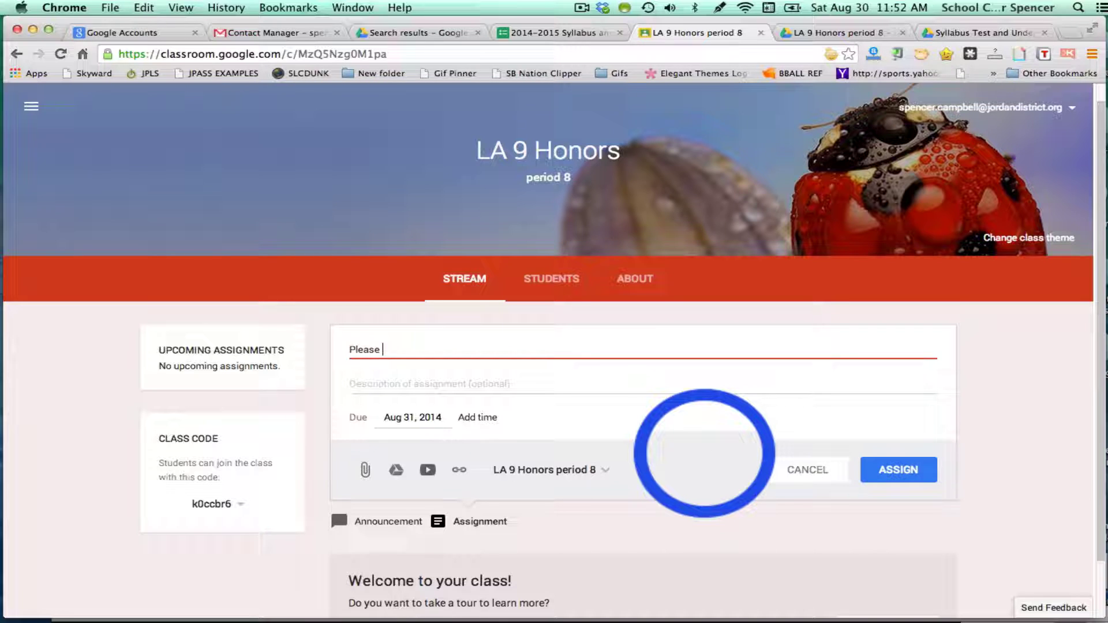
{"action": "key", "text": "BackSpace"}
{"action": "key", "text": "BackSpace"}
{"action": "key", "text": "BackSpace"}
{"action": "key", "text": "BackSpace"}
{"action": "type", "text": "Summarize the following video"}
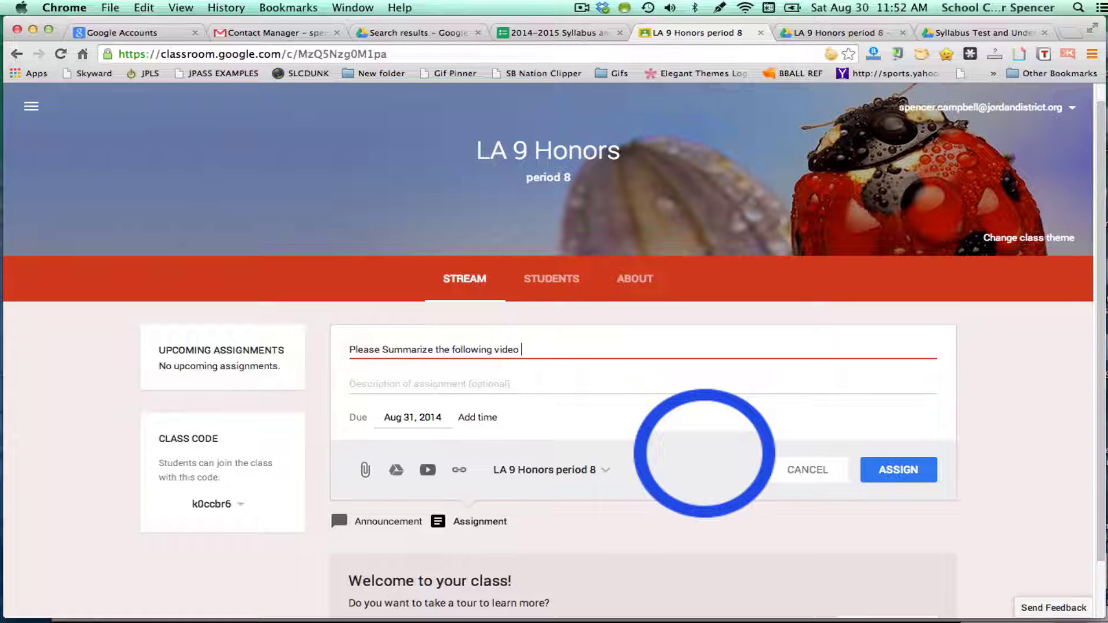
{"action": "left_click", "coordinate": [389, 345]}
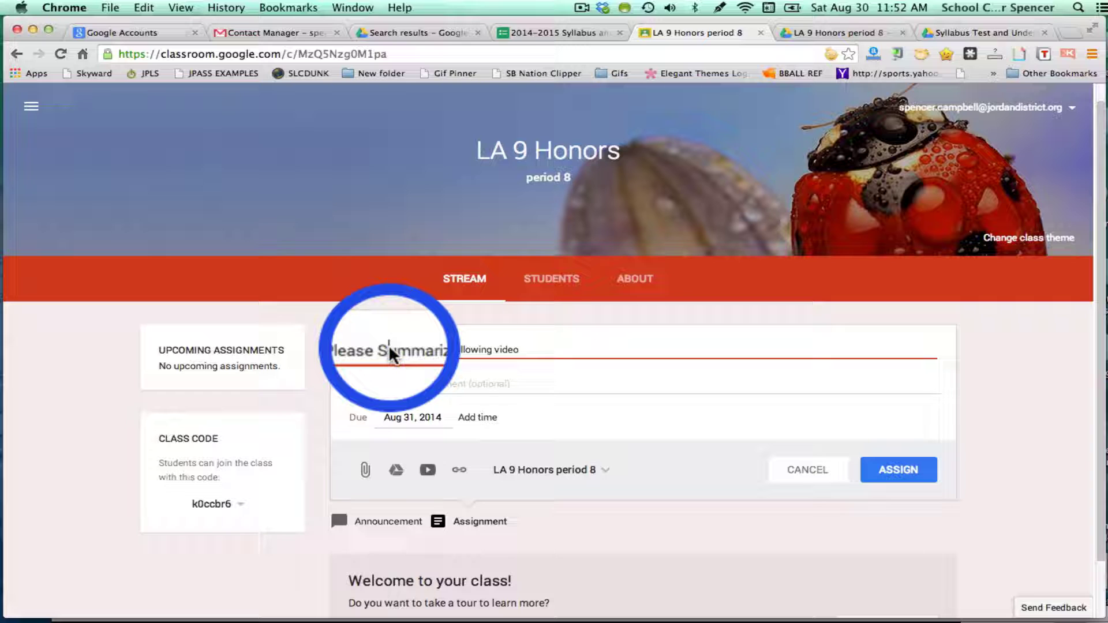
{"action": "key", "text": "BackSpace"}
{"action": "type", "text": "s"}
{"action": "left_click", "coordinate": [458, 381]}
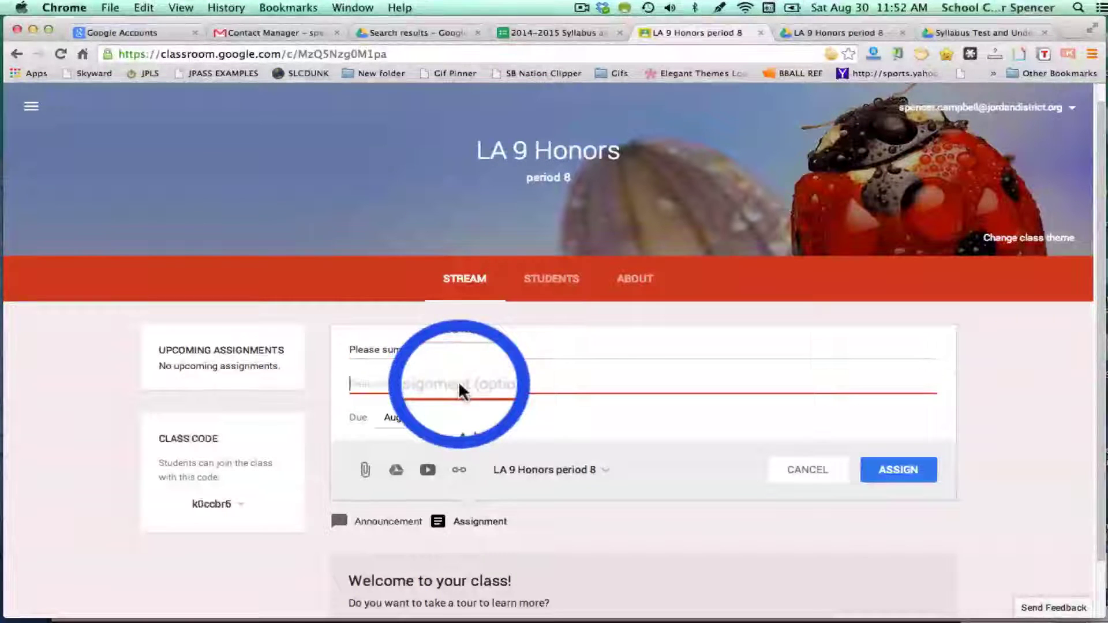
- Set the assignment due date to Aug 31, 2014 at 11:59 PM
{"action": "left_click", "coordinate": [408, 418]}
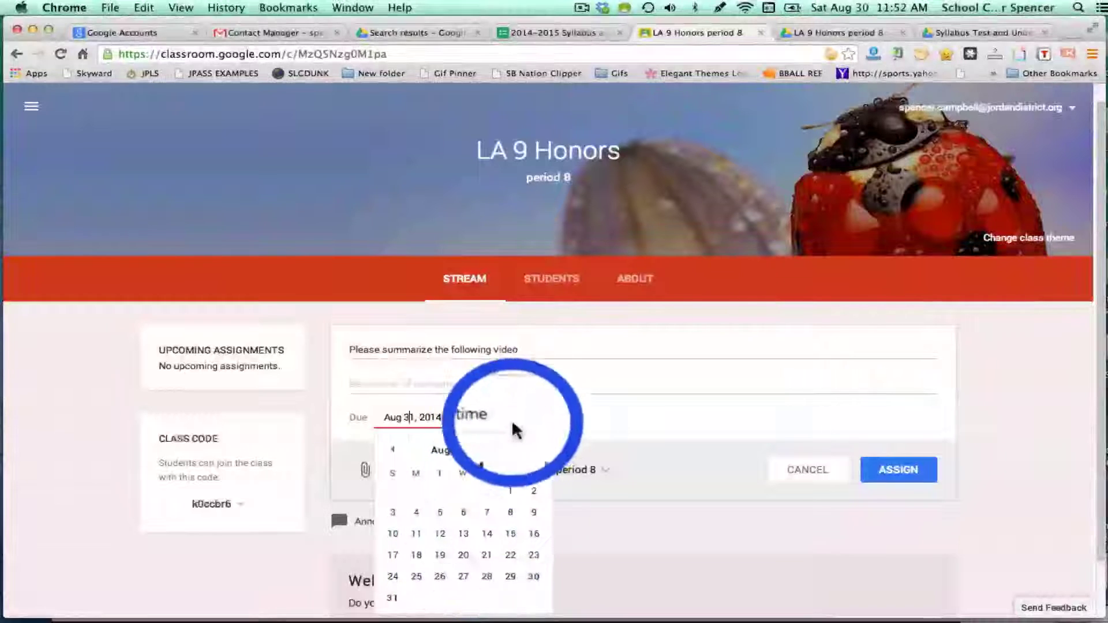
{"action": "left_click", "coordinate": [532, 417]}
{"action": "left_click", "coordinate": [490, 419]}
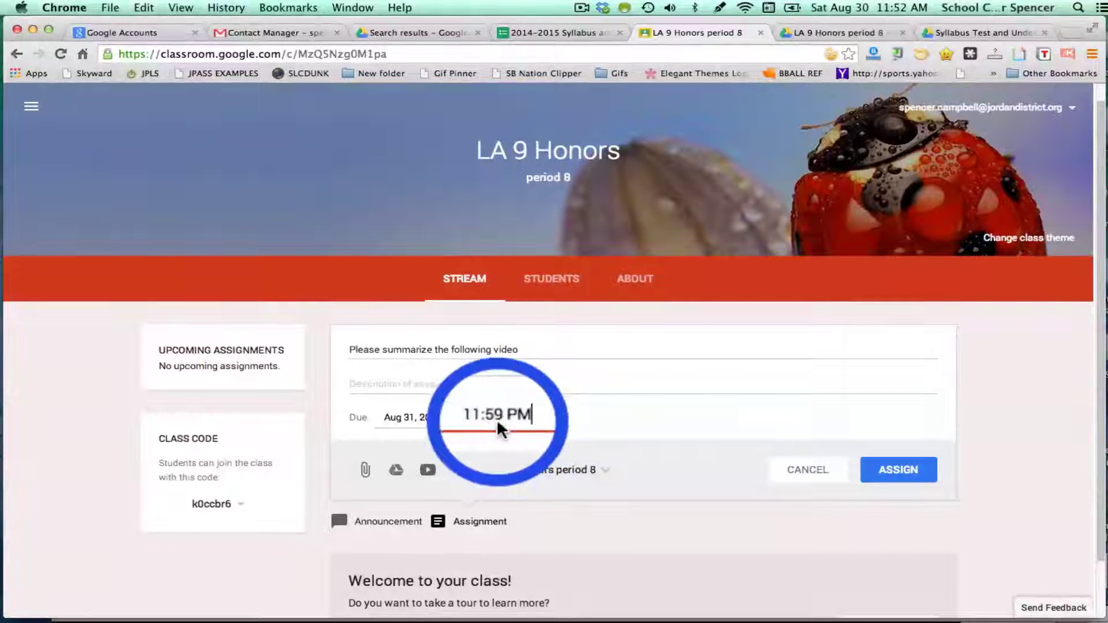
{"action": "left_click", "coordinate": [594, 424]}
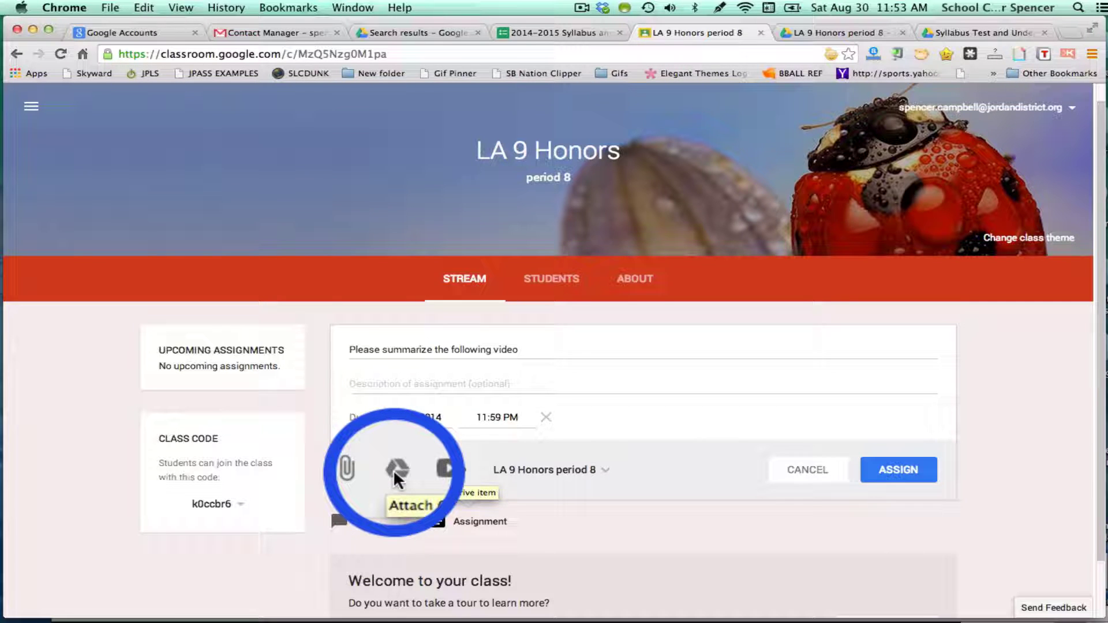
- Attach 'Curriculum Map Trouble' from Drive's 7th Grade English Units > 7th Grade English Curriculum Maps folder
{"action": "left_click", "coordinate": [395, 473]}
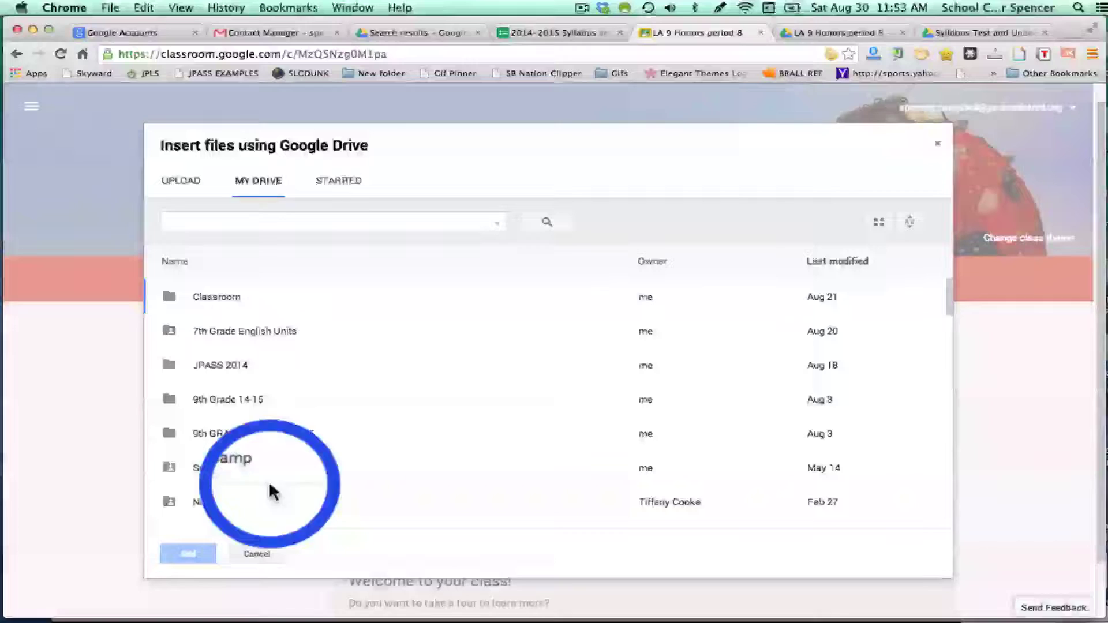
{"action": "scroll", "coordinate": [307, 490], "scroll_direction": "down", "scroll_amount": 1}
{"action": "scroll", "coordinate": [307, 490], "scroll_direction": "up", "scroll_amount": 1}
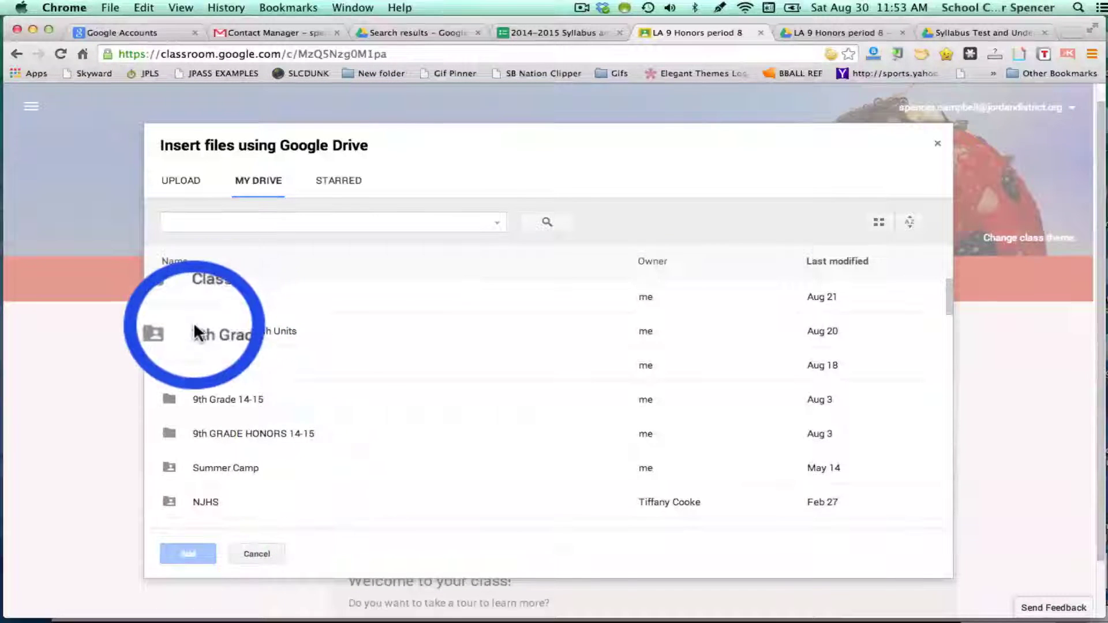
{"action": "double_click", "coordinate": [222, 331]}
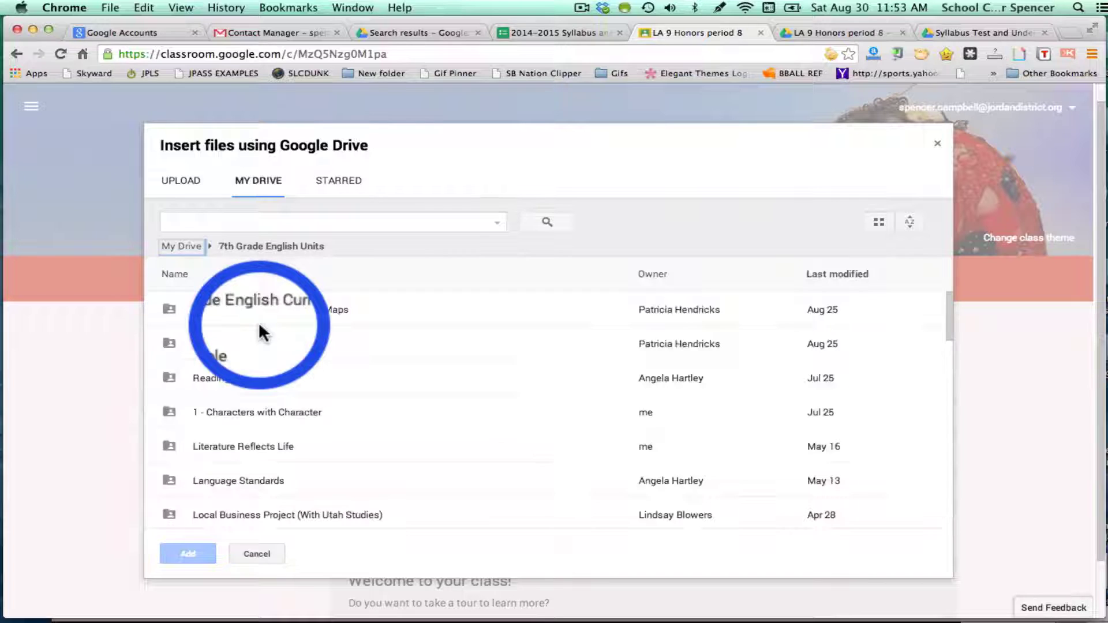
{"action": "double_click", "coordinate": [265, 309]}
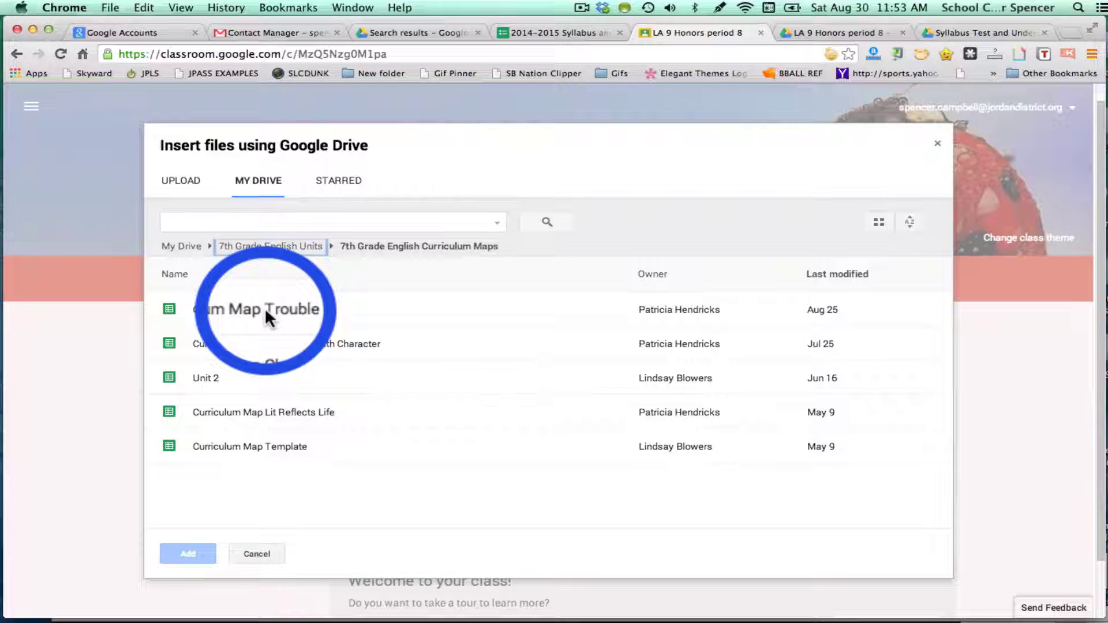
{"action": "left_click", "coordinate": [265, 310]}
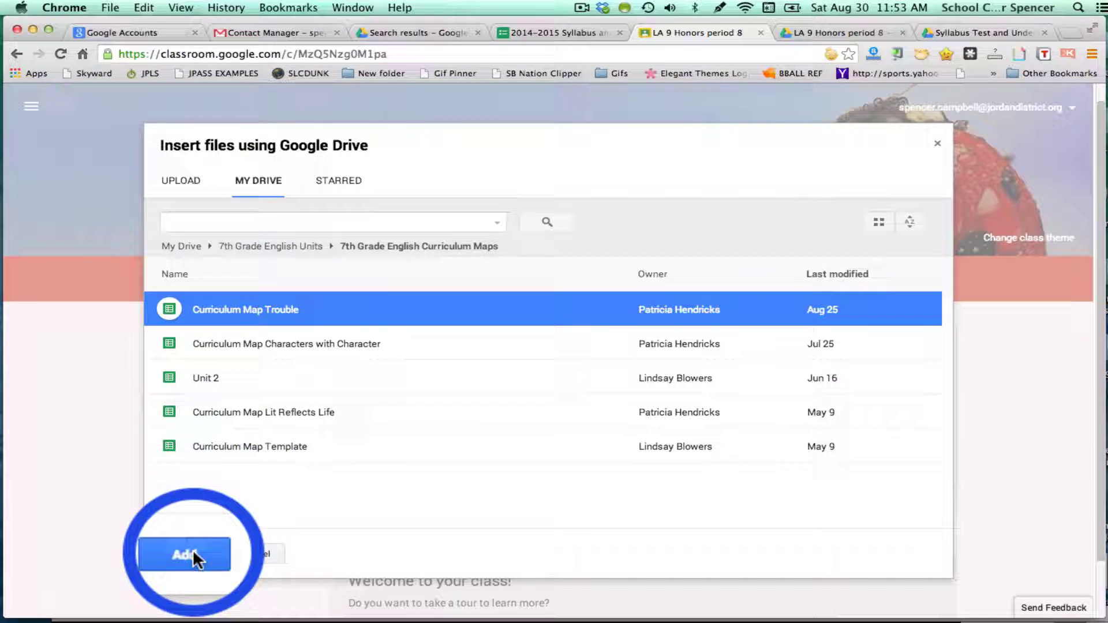
{"action": "left_click", "coordinate": [192, 554]}
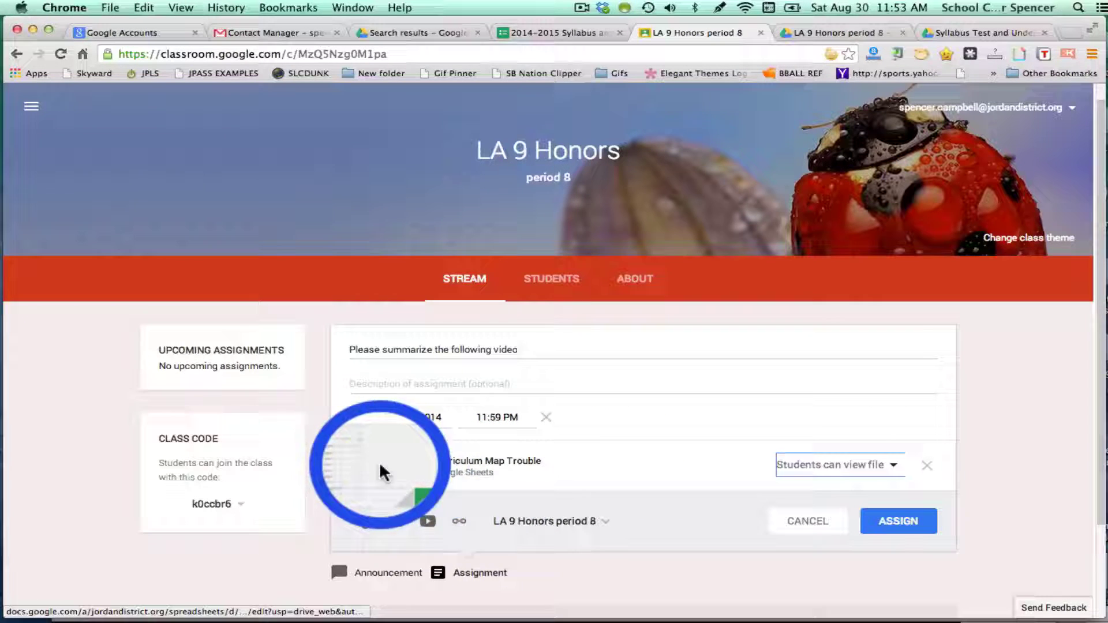
- Search YouTube for 'google spreadsheets' and attach the 'Google Docs - Spreadsheets Basics' video
{"action": "left_click", "coordinate": [428, 522]}
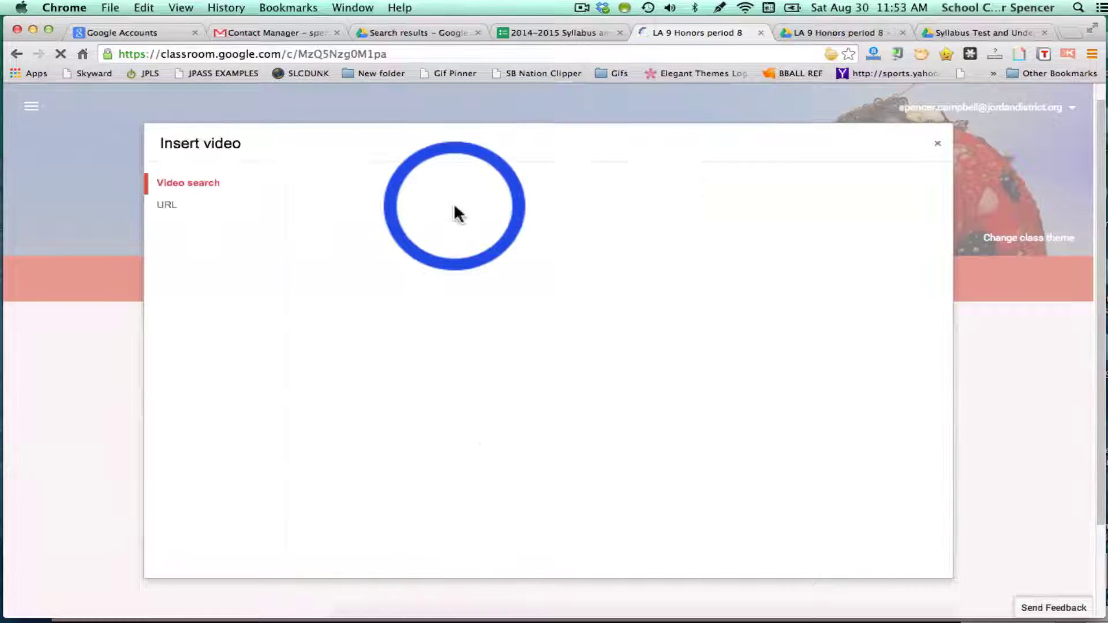
{"action": "type", "text": "shak"}
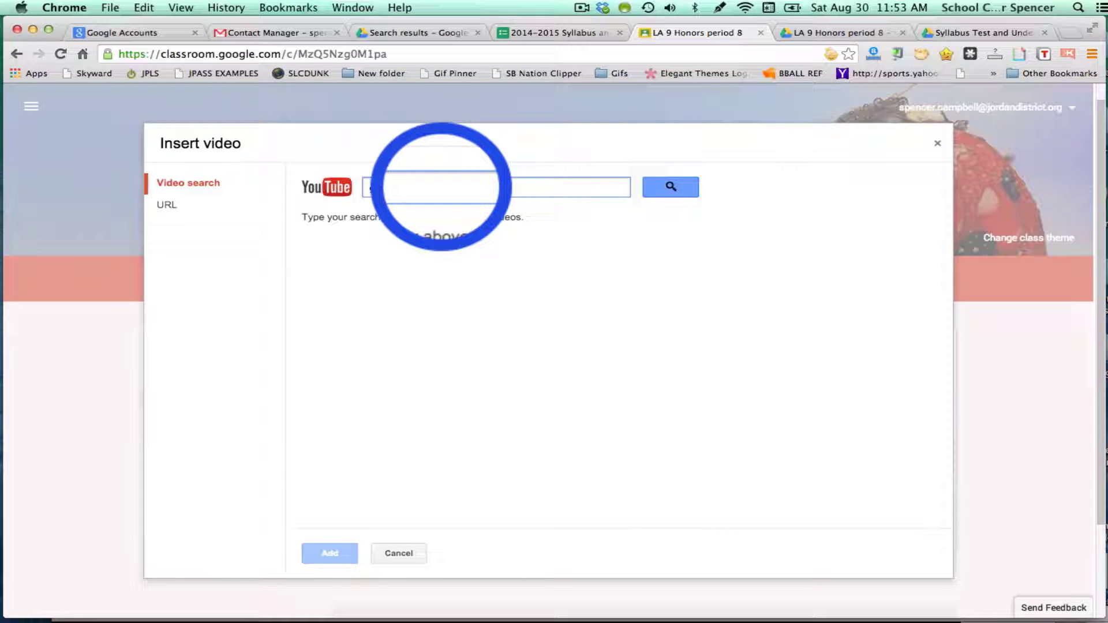
{"action": "type", "text": "preadsheets"}
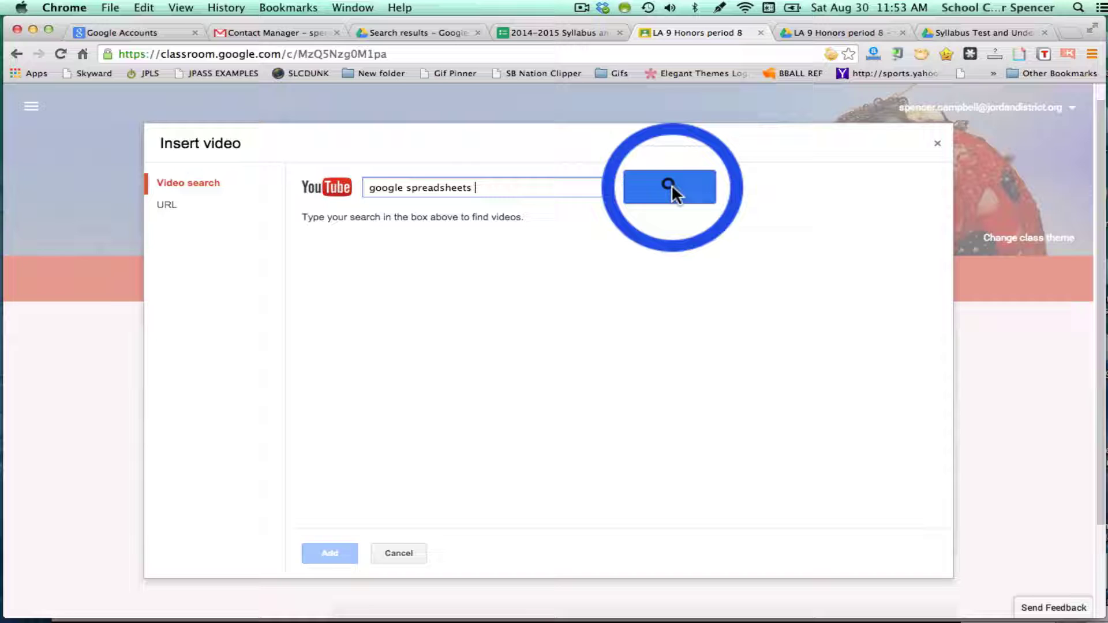
{"action": "left_click", "coordinate": [670, 186]}
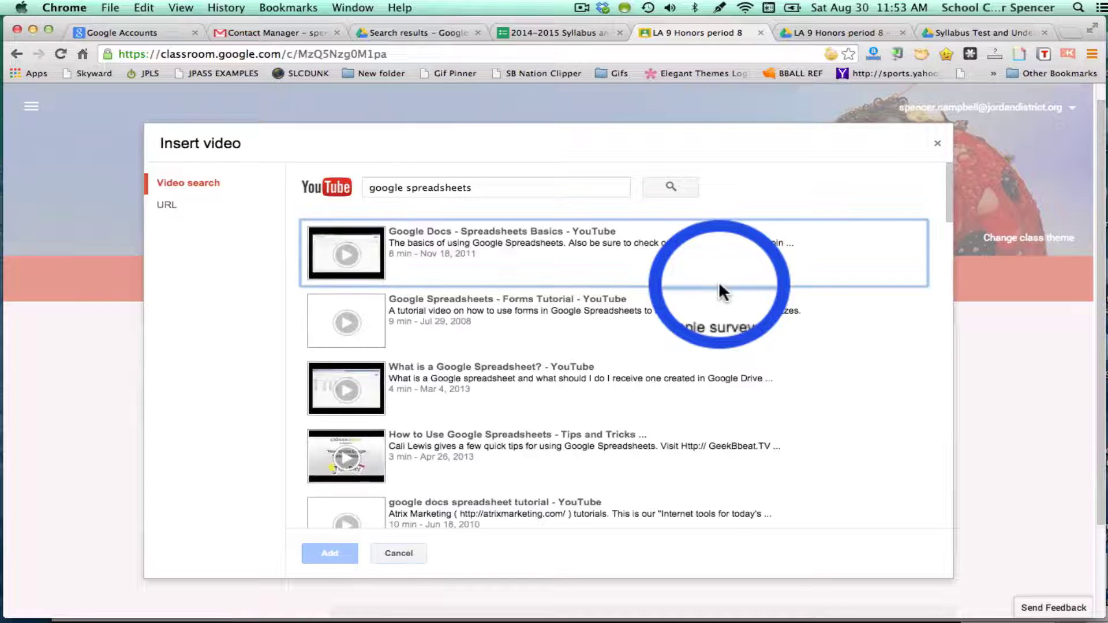
{"action": "left_click", "coordinate": [599, 266]}
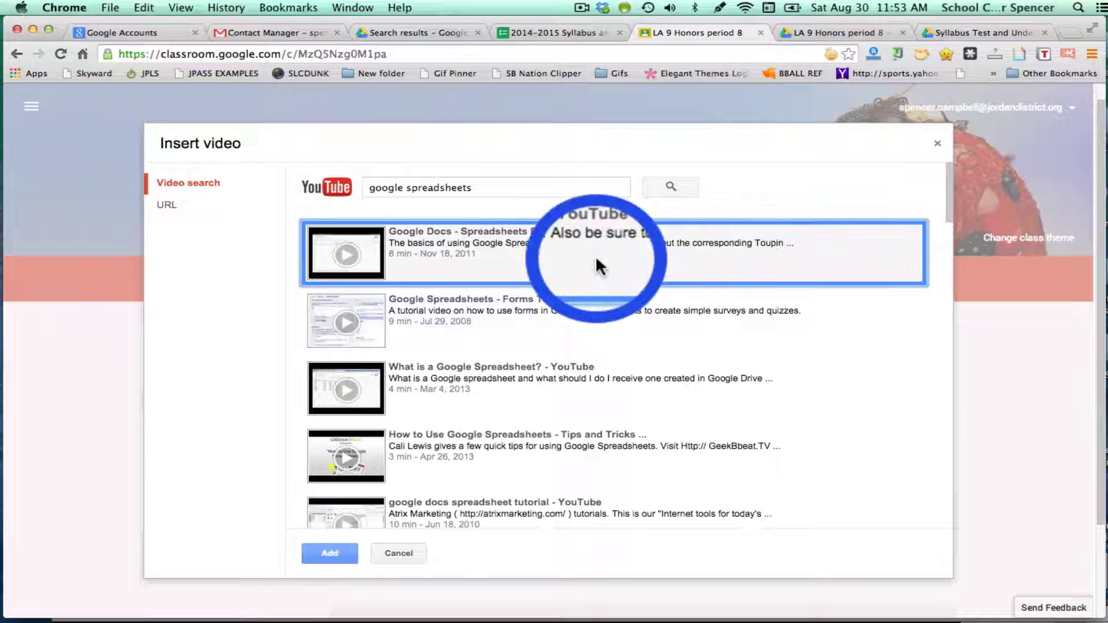
{"action": "left_click", "coordinate": [331, 554]}
{"action": "scroll", "coordinate": [563, 499], "scroll_direction": "down", "scroll_amount": 1}
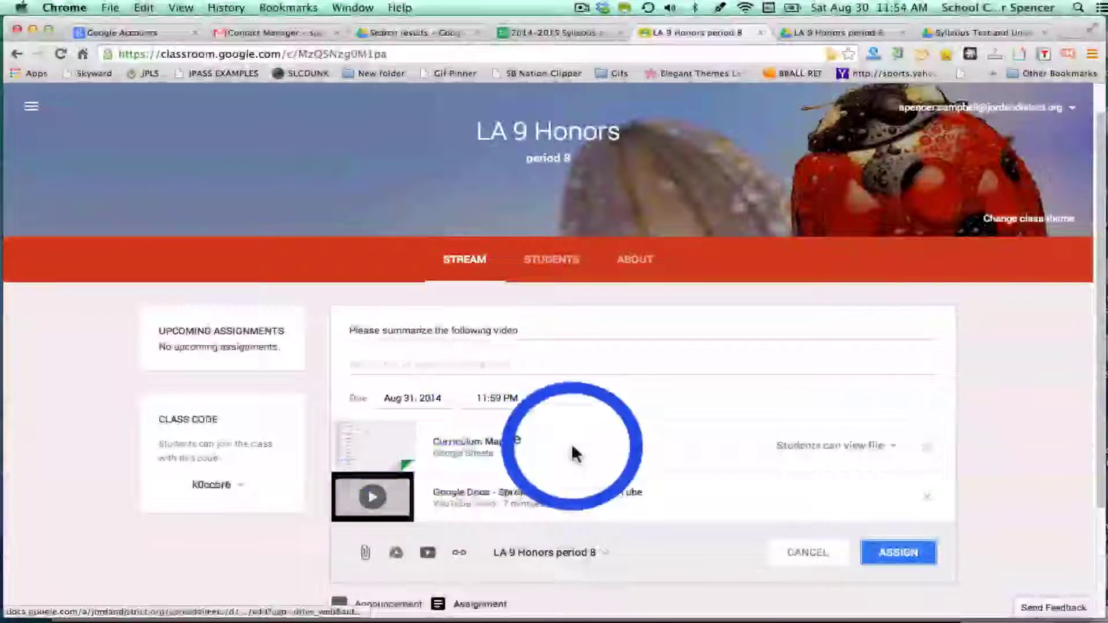
- Set the Curriculum Map Trouble attachment to 'Make a copy for each student'
{"action": "left_click", "coordinate": [888, 446]}
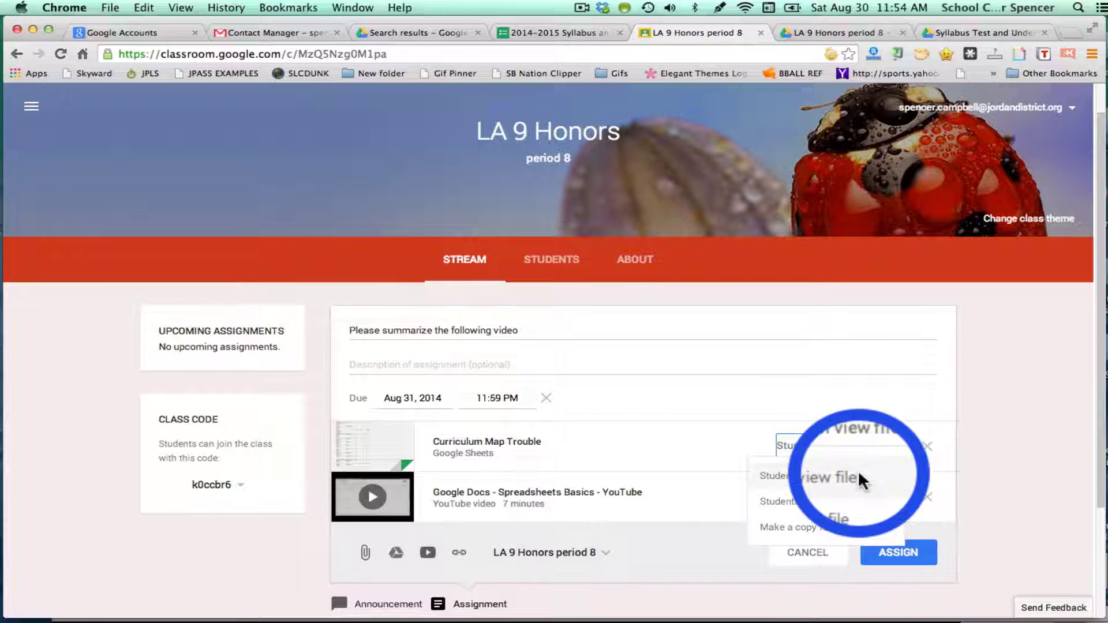
{"action": "left_click", "coordinate": [854, 524]}
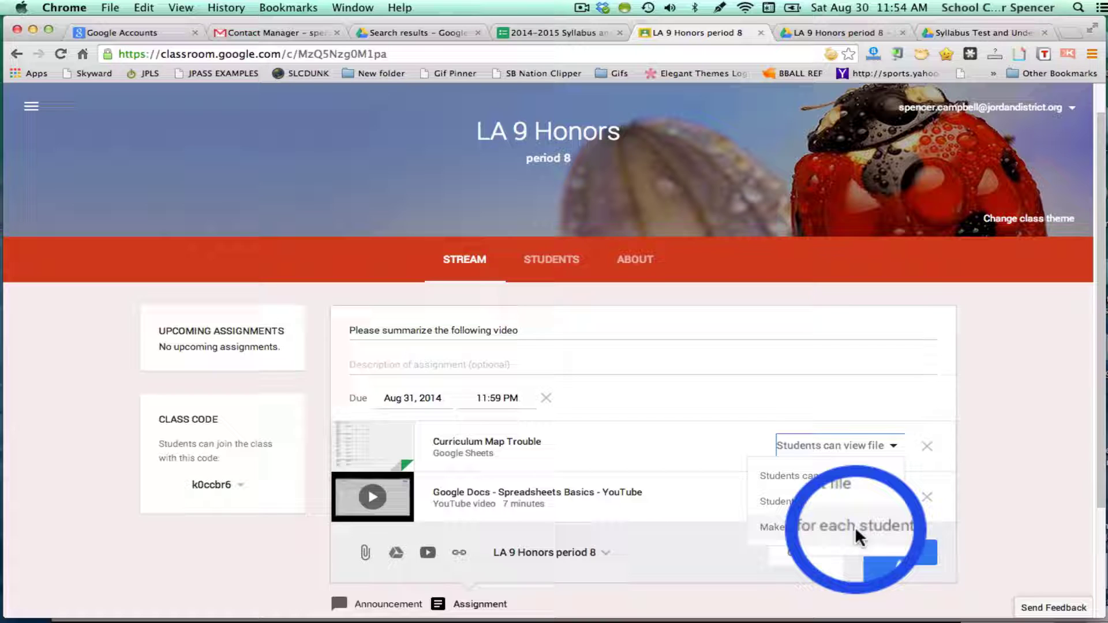
{"action": "left_click", "coordinate": [854, 527]}
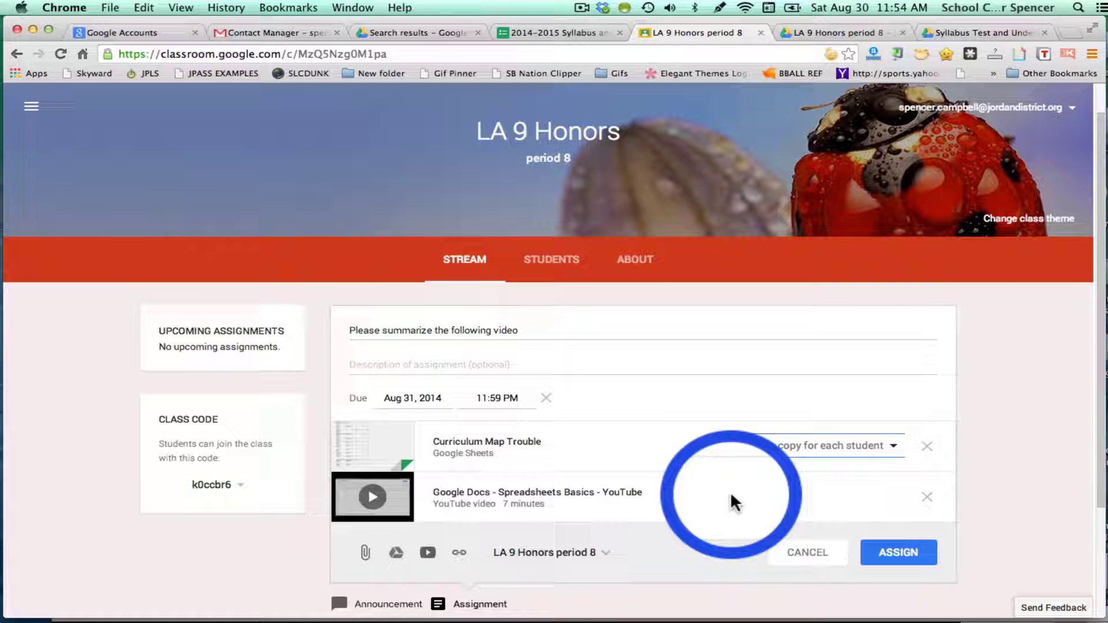
{"action": "scroll", "coordinate": [732, 502], "scroll_direction": "down", "scroll_amount": 2}
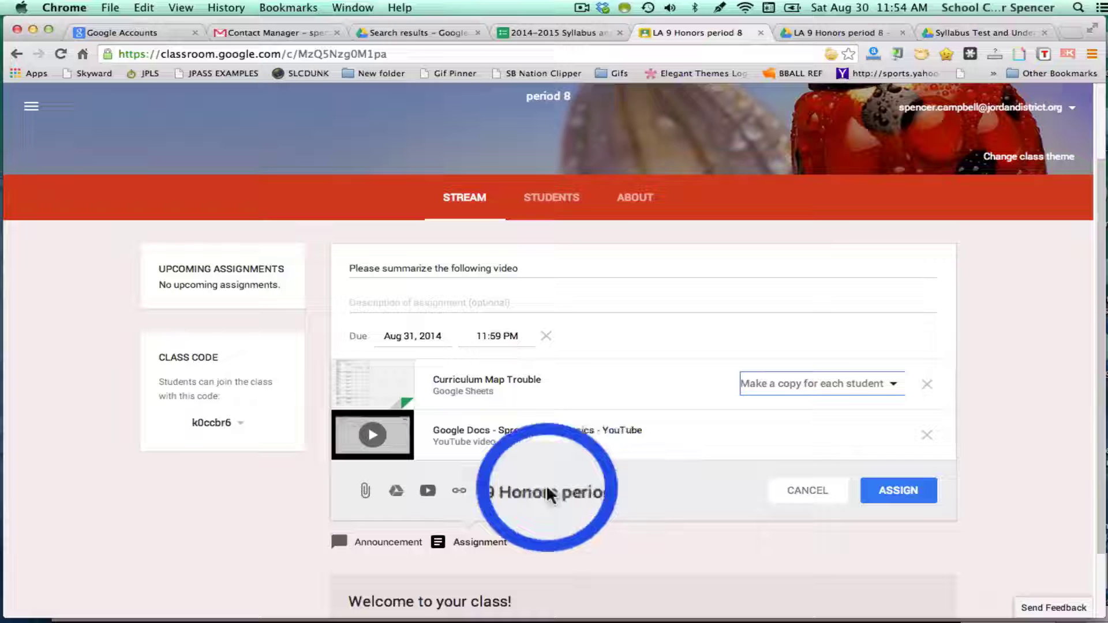
- Keep only LA 9 Honors period 8 selected as the class and assign the post
{"action": "left_click", "coordinate": [601, 492]}
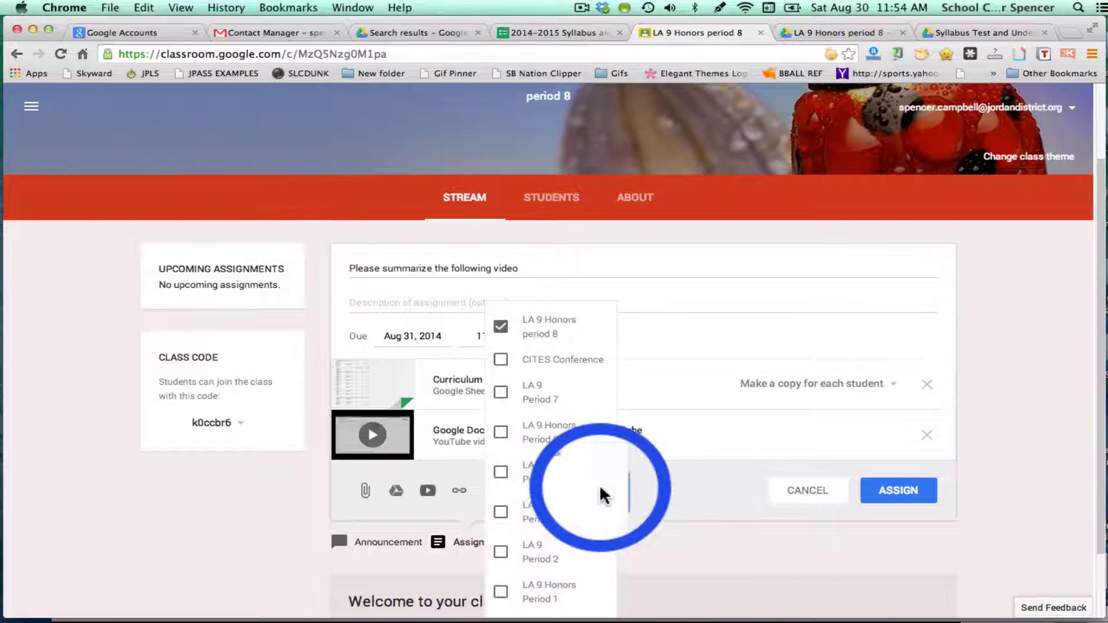
{"action": "scroll", "coordinate": [580, 408], "scroll_direction": "down", "scroll_amount": 3}
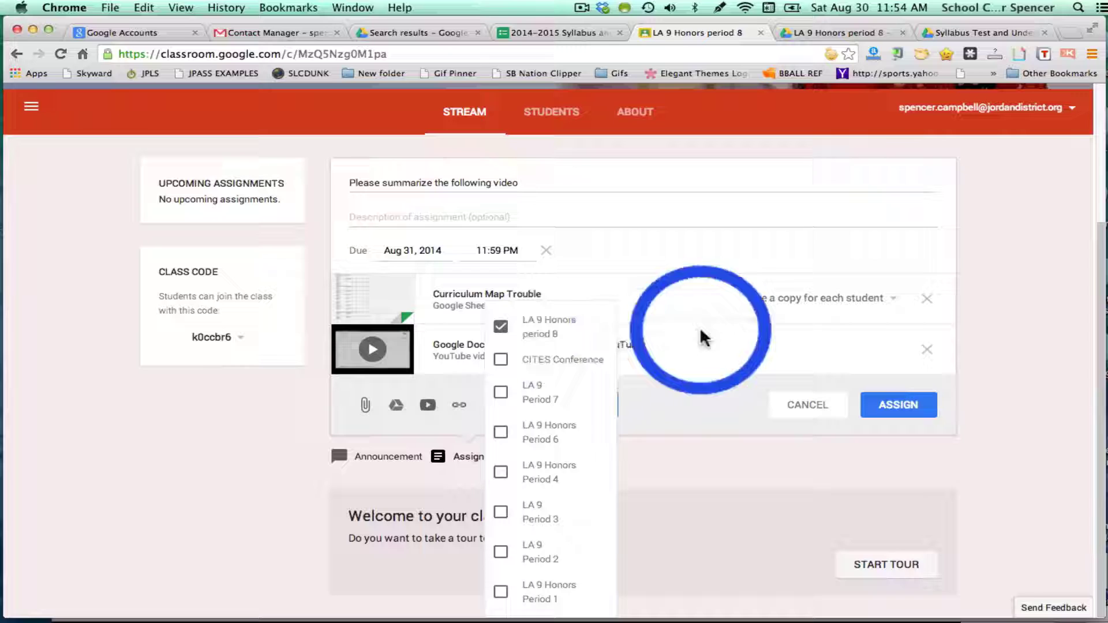
{"action": "left_click", "coordinate": [710, 344]}
{"action": "scroll", "coordinate": [723, 396], "scroll_direction": "up", "scroll_amount": 2}
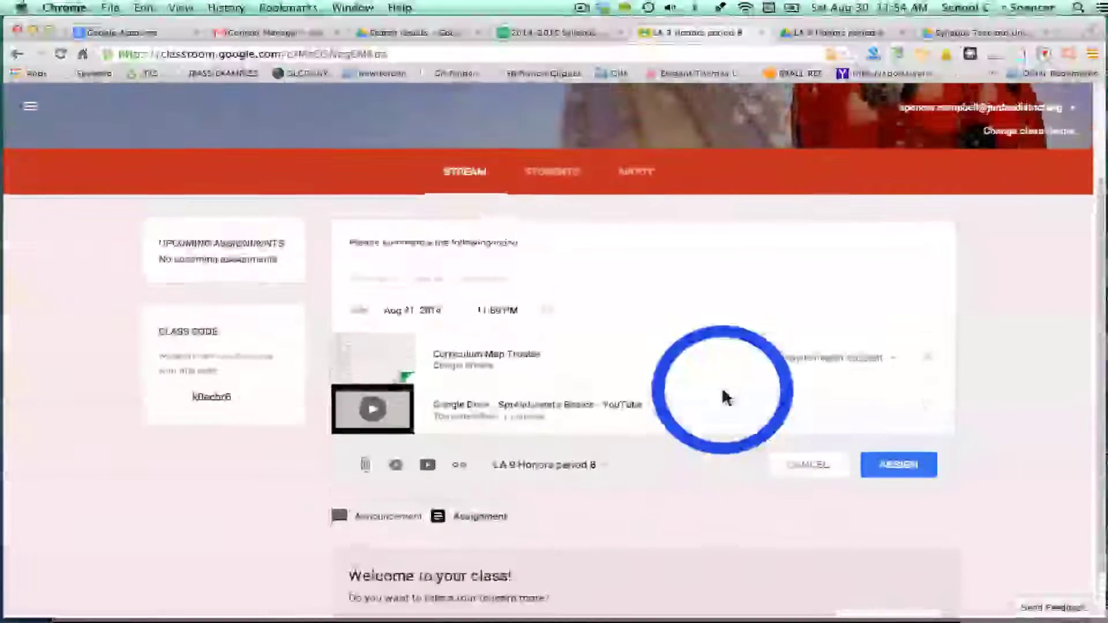
{"action": "left_click", "coordinate": [905, 470]}
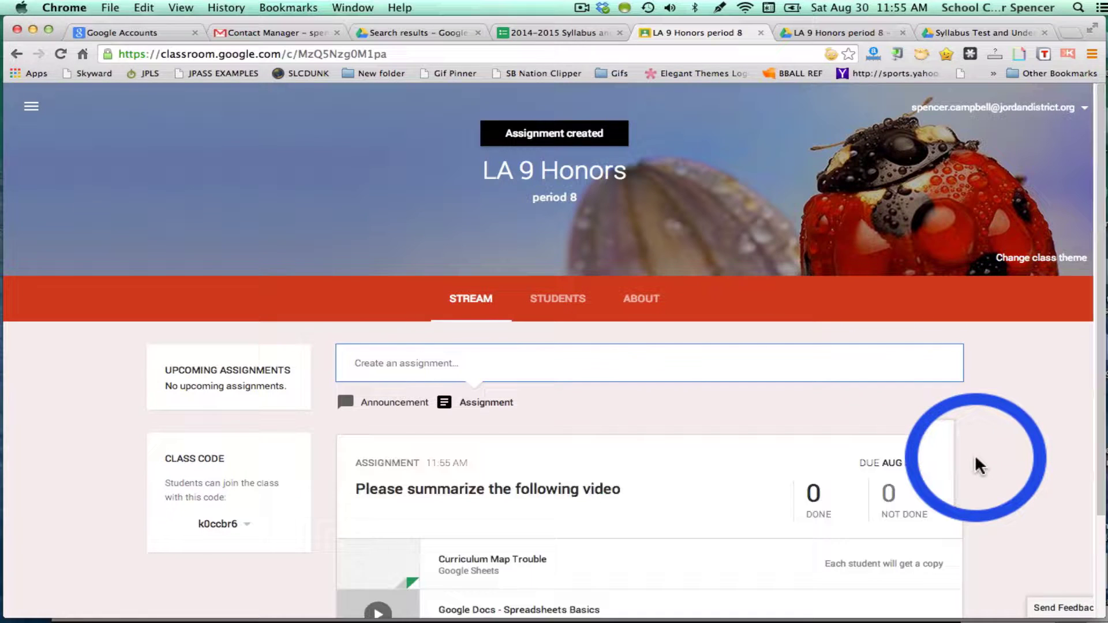
{"action": "scroll", "coordinate": [693, 456], "scroll_direction": "down", "scroll_amount": 3}
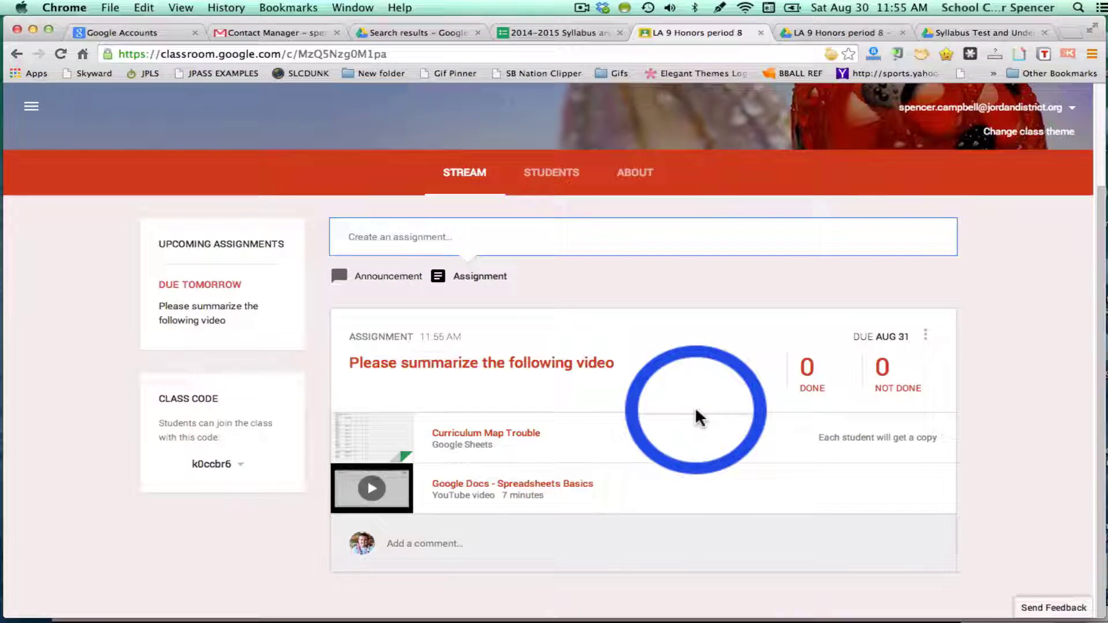
{"action": "scroll", "coordinate": [695, 418], "scroll_direction": "up", "scroll_amount": 1}
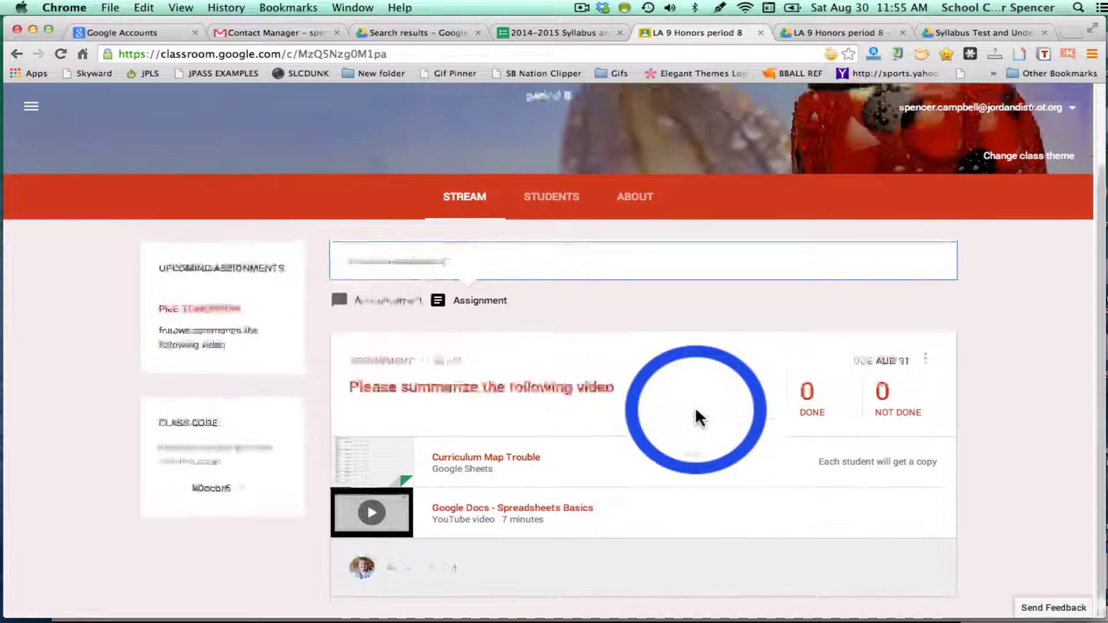
{"action": "scroll", "coordinate": [673, 396], "scroll_direction": "down", "scroll_amount": 1}
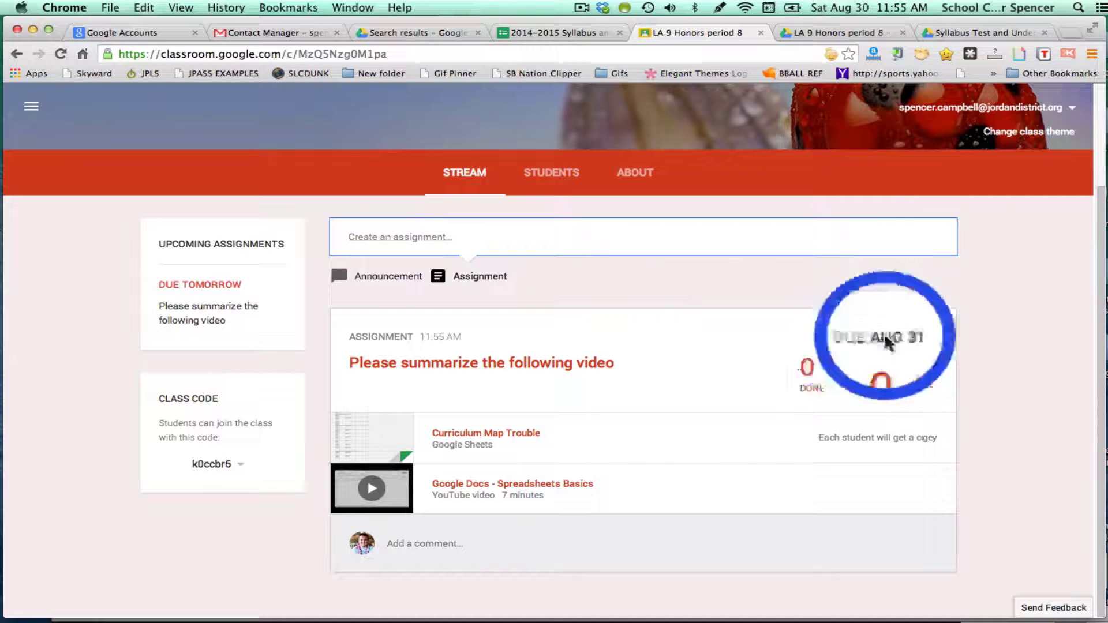
- Edit the posted assignment, confirm the Aug 31, 2014 11:59 PM due date, and save
{"action": "left_click", "coordinate": [926, 336]}
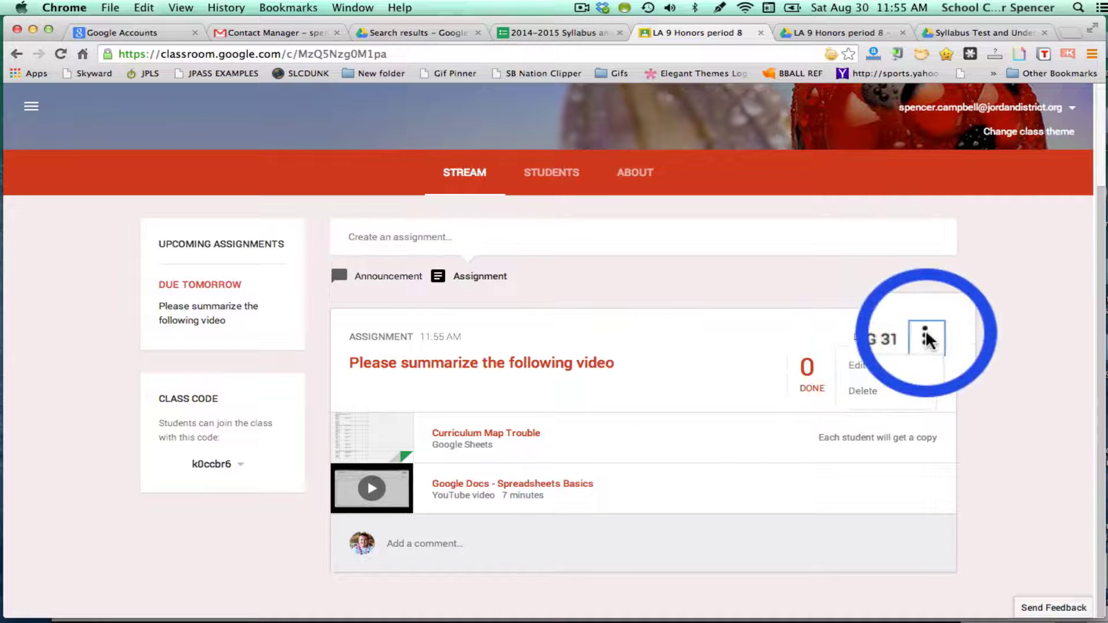
{"action": "left_click", "coordinate": [860, 364]}
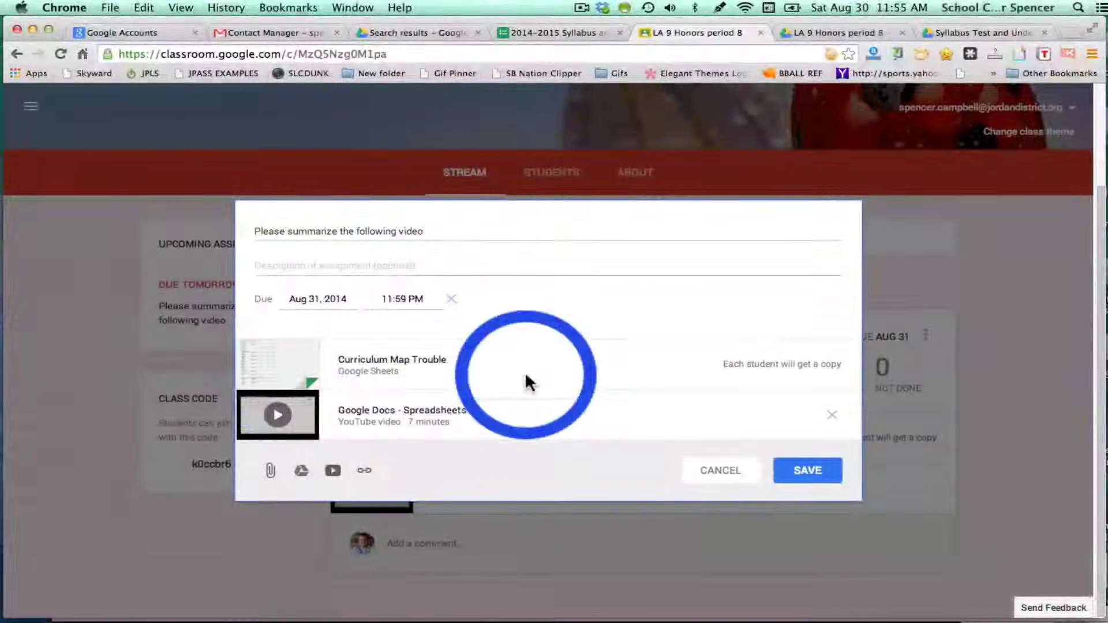
{"action": "left_click", "coordinate": [395, 309]}
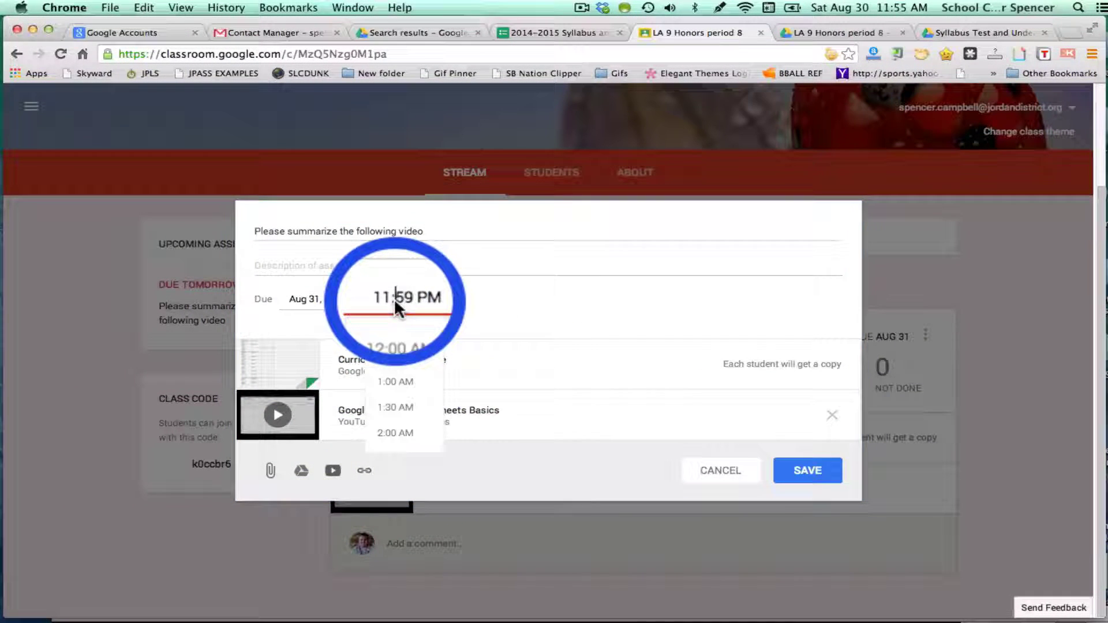
{"action": "left_click", "coordinate": [326, 306]}
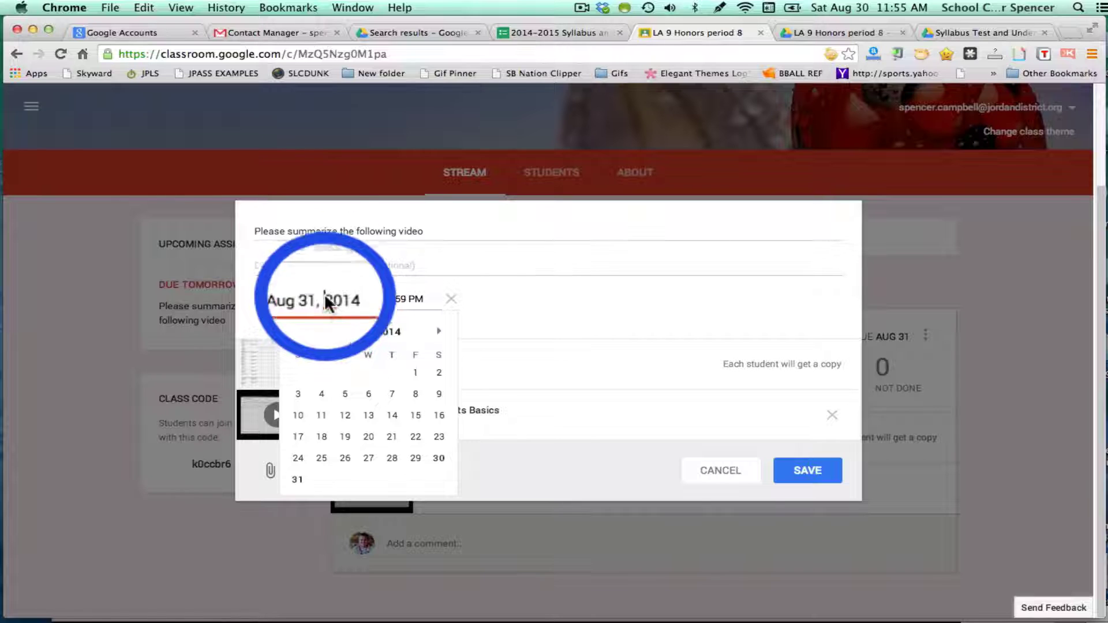
{"action": "left_click", "coordinate": [339, 263]}
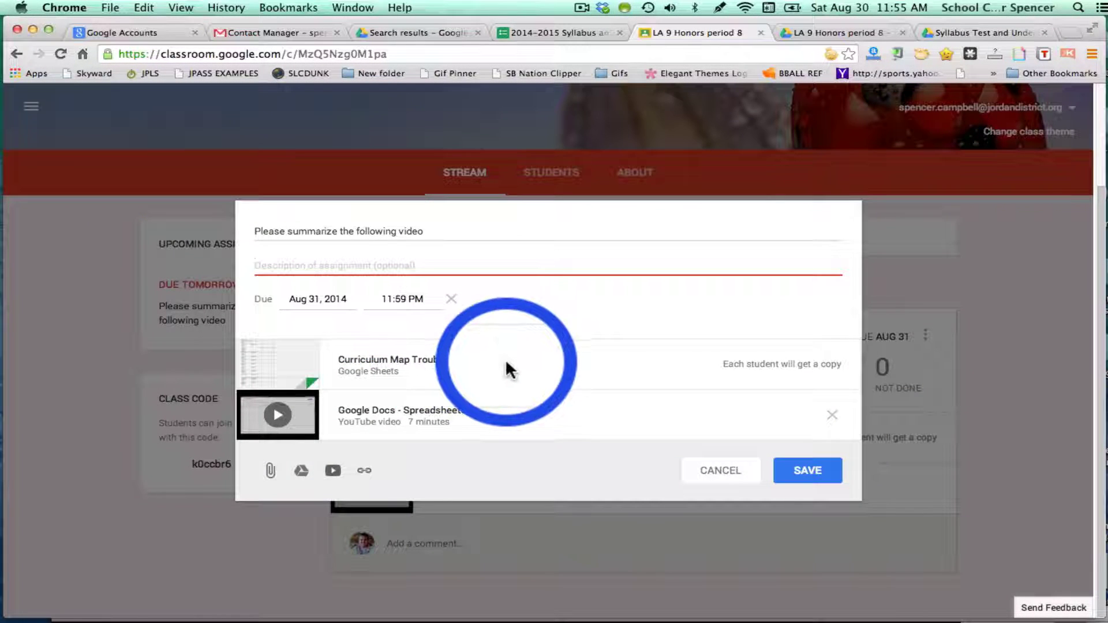
{"action": "left_click", "coordinate": [809, 466]}
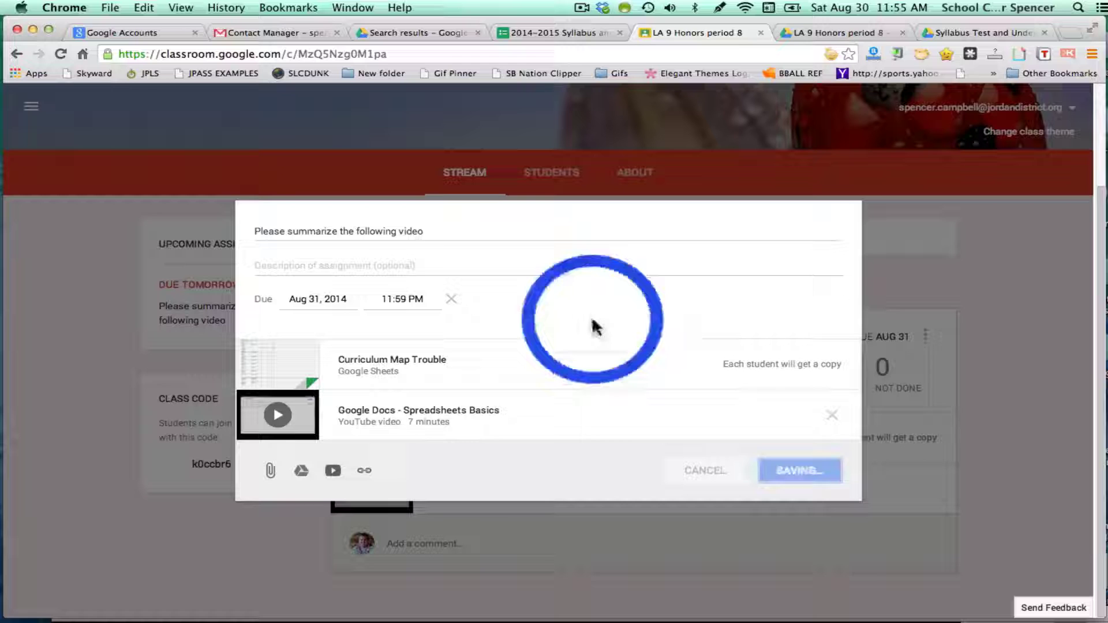